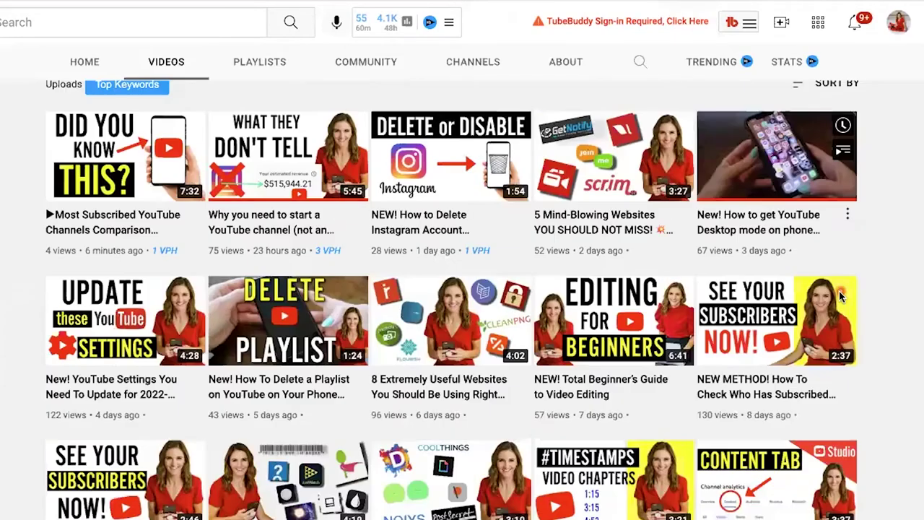
Step: Switch to YouTube Studio through the account menu to reach the Channel dashboard
scroll(845, 303, "down", 2)
scroll(892, 359, "down", 1)
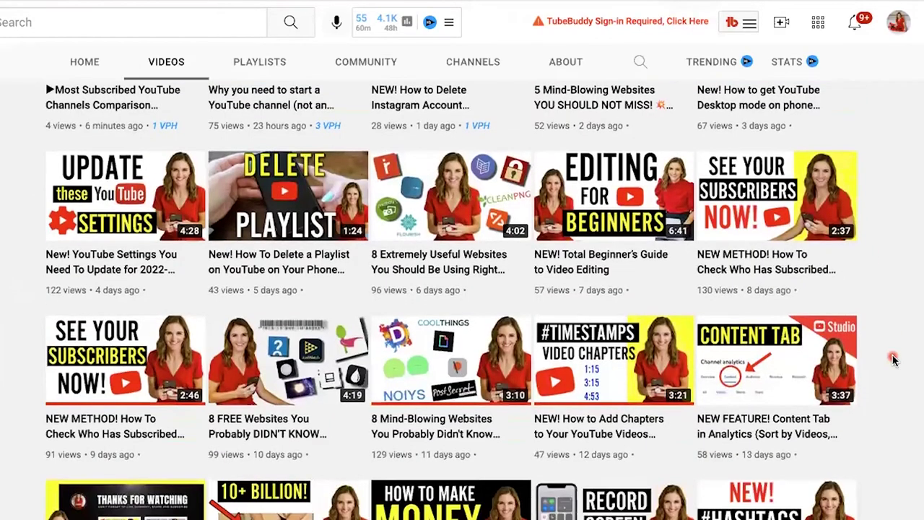
scroll(891, 359, "down", 1)
scroll(892, 359, "down", 1)
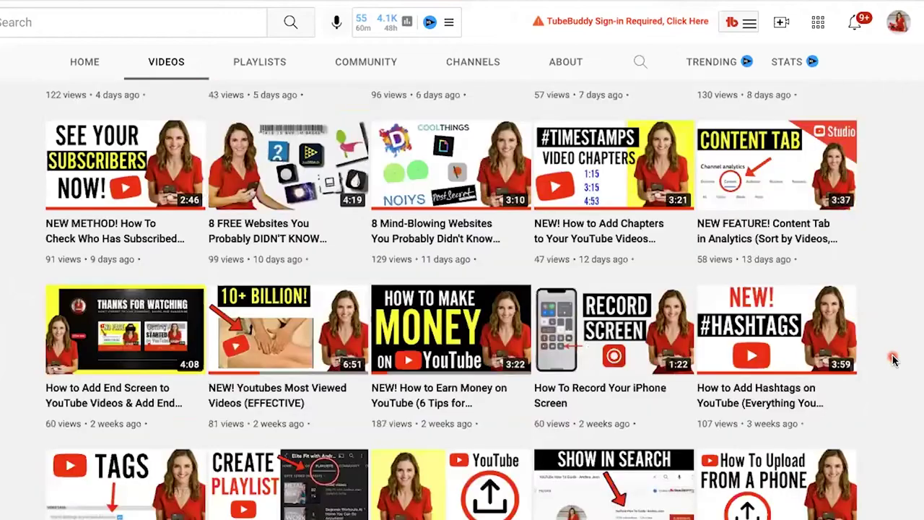
scroll(893, 359, "down", 3)
scroll(893, 359, "down", 3)
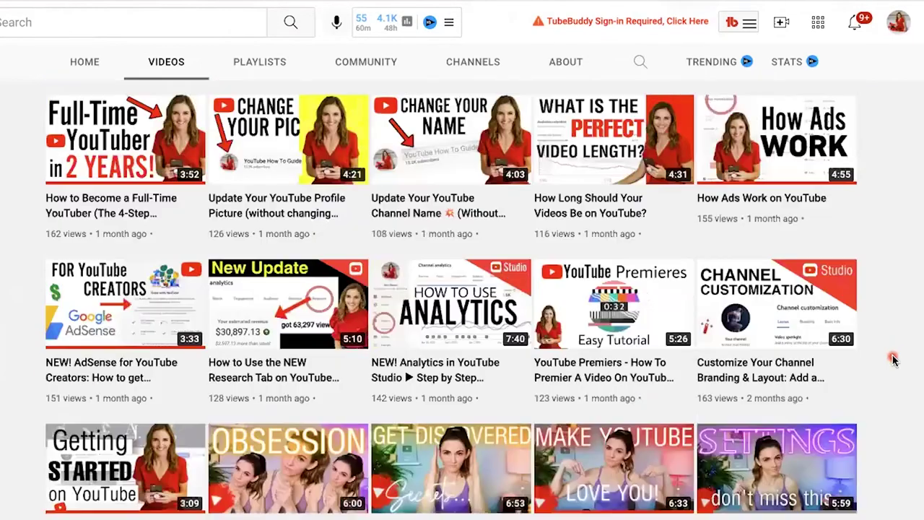
scroll(893, 359, "up", 2)
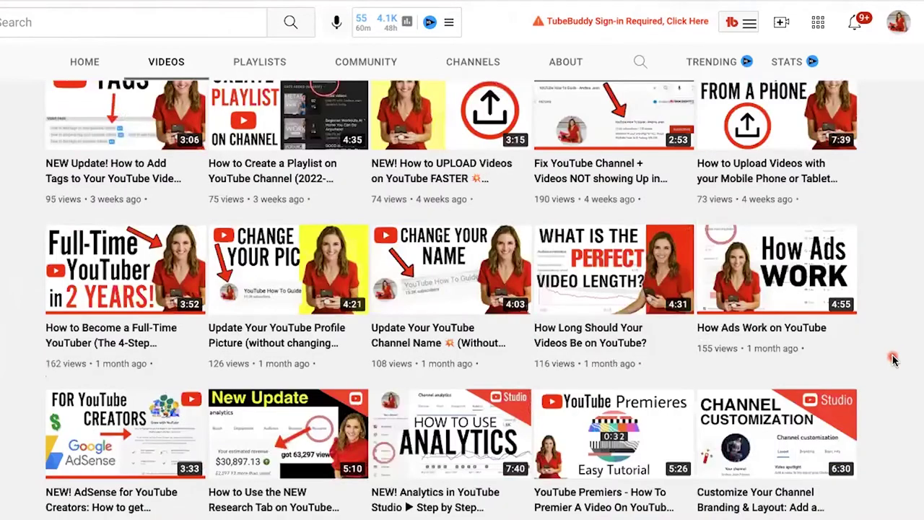
scroll(894, 358, "up", 5)
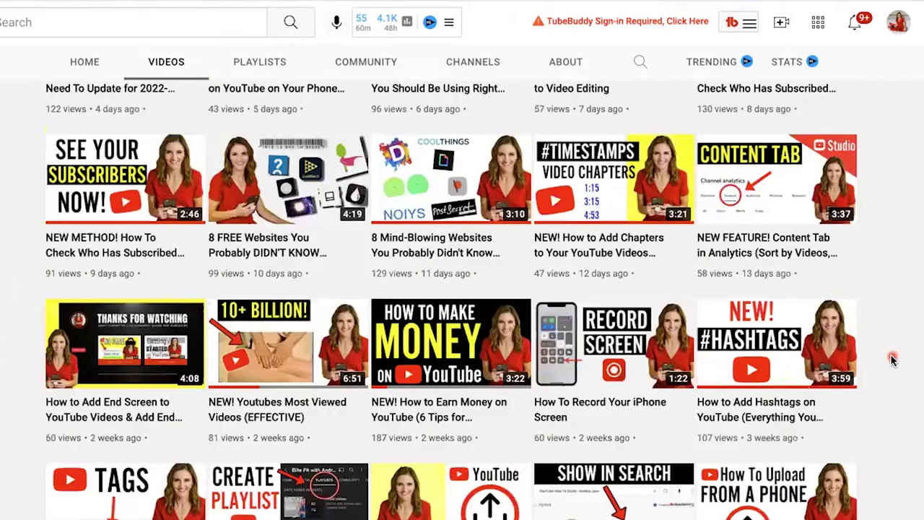
scroll(893, 359, "up", 7)
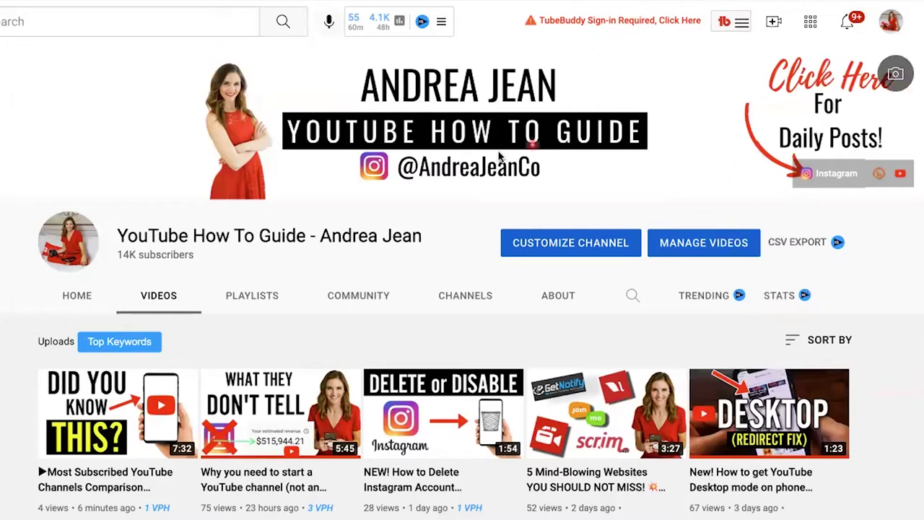
left_click(890, 26)
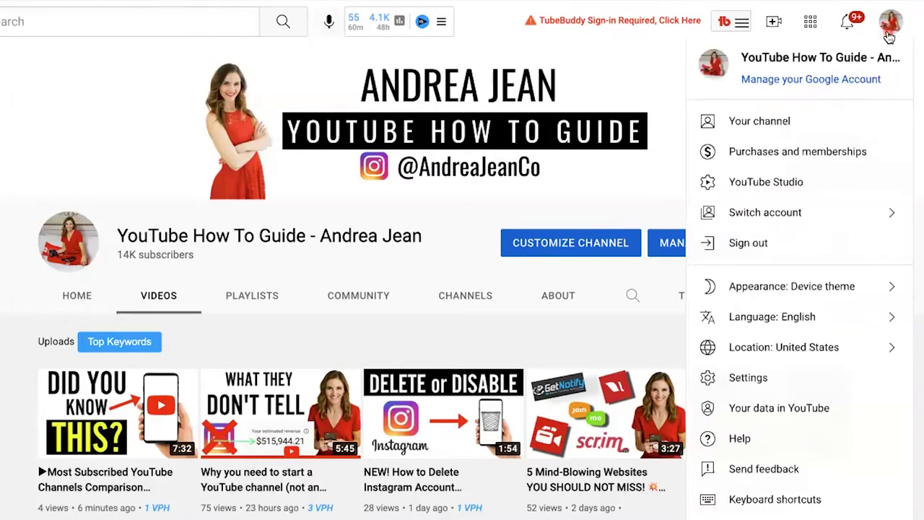
left_click(794, 183)
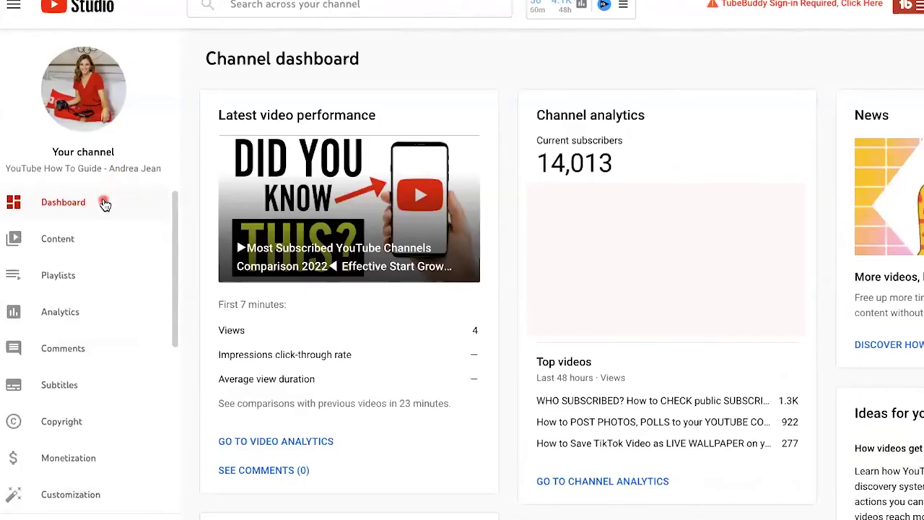
Step: Scroll the Studio sidebar down to Audio library and open it
scroll(142, 325, "down", 3)
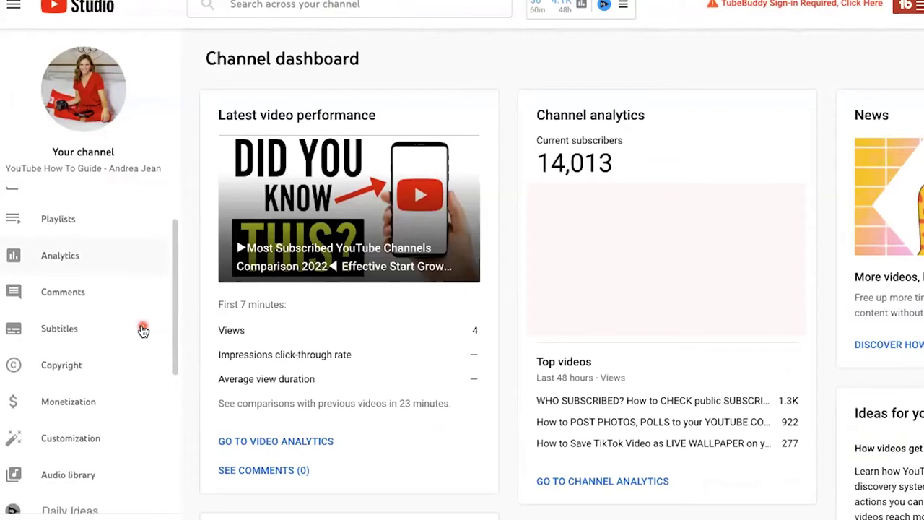
scroll(143, 332, "down", 2)
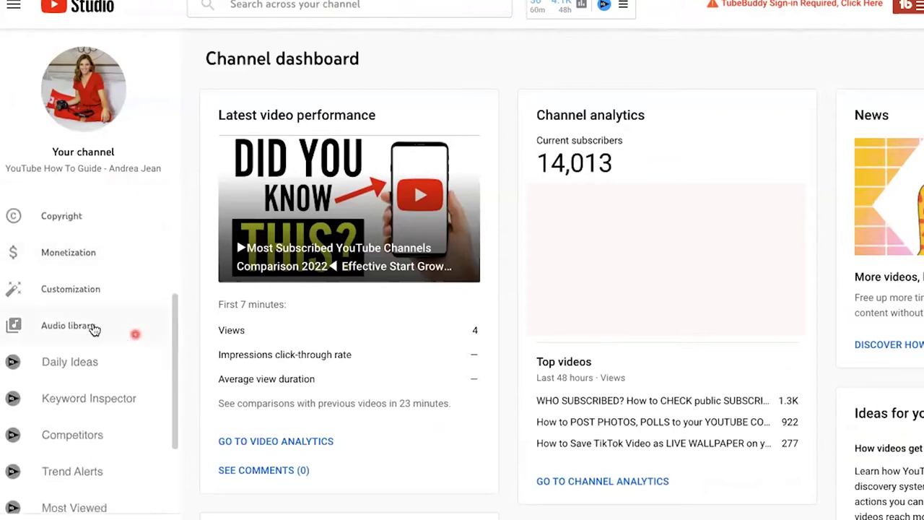
left_click(88, 326)
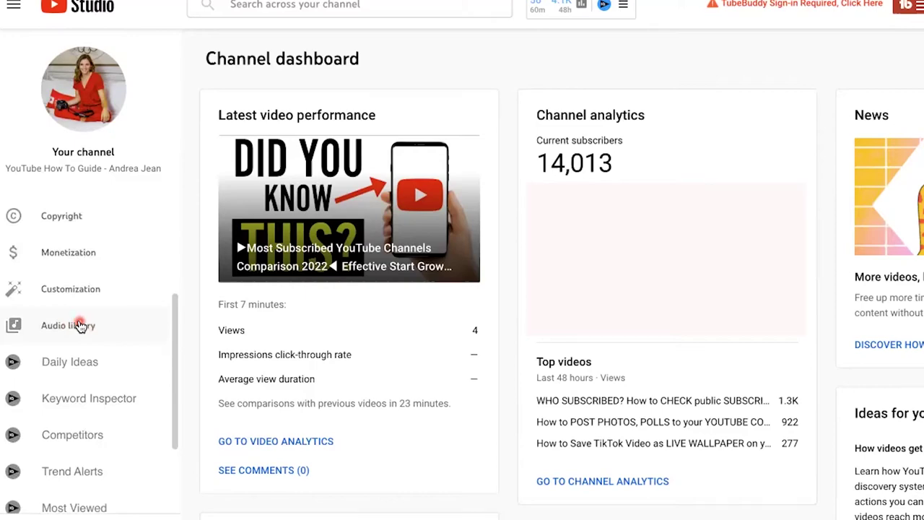
Step: Browse the Audio library's Sound effects and Starred tabs
scroll(415, 232, "down", 1)
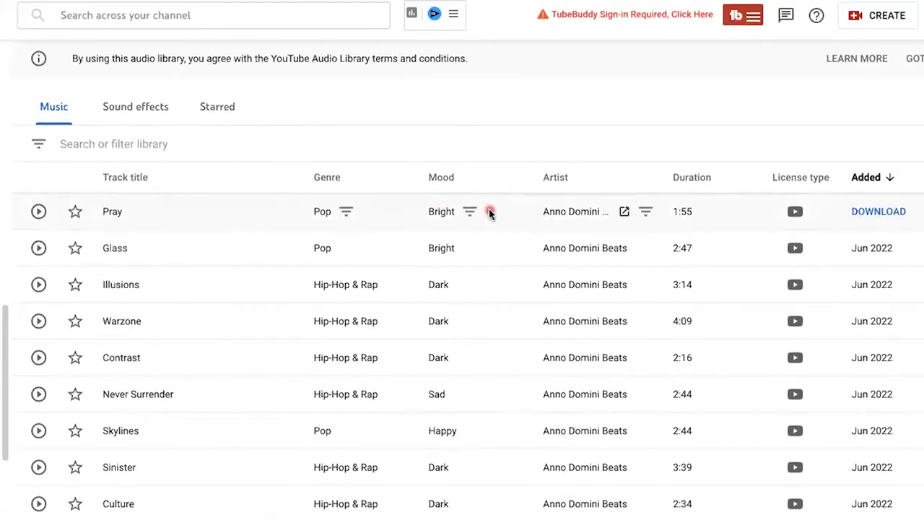
scroll(542, 217, "down", 1)
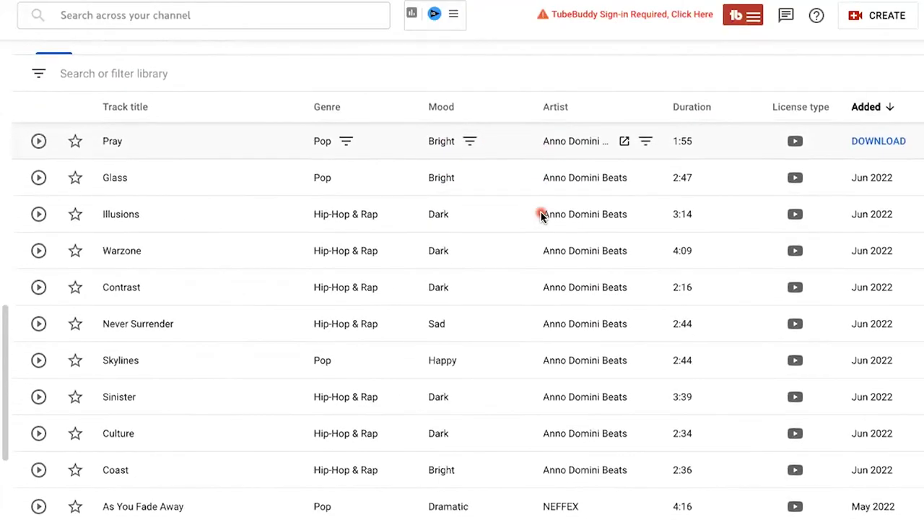
scroll(541, 217, "up", 2)
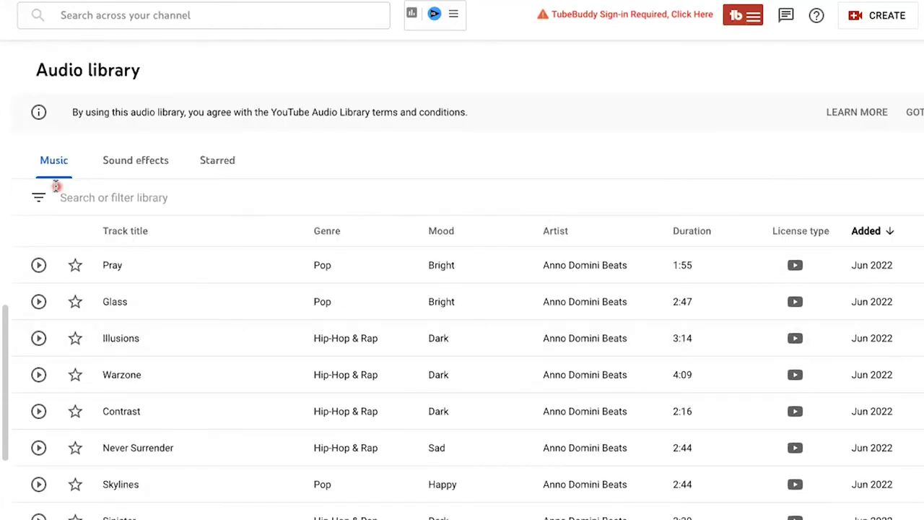
left_click(144, 166)
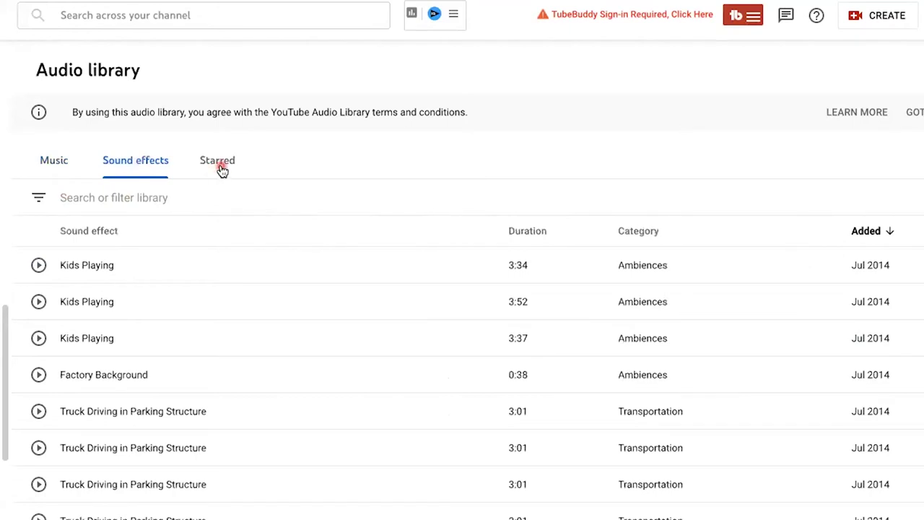
left_click(219, 163)
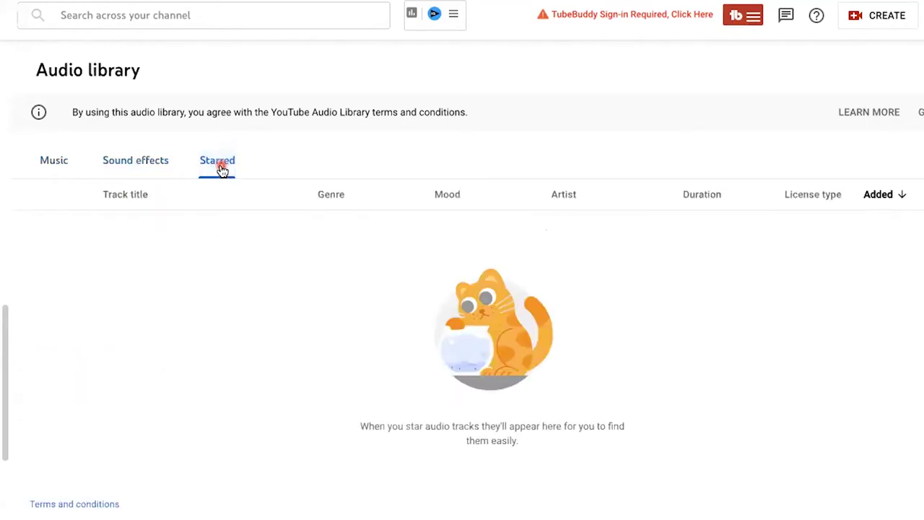
Step: Star the track Pray in the Music list and confirm it appears under Starred
left_click(151, 164)
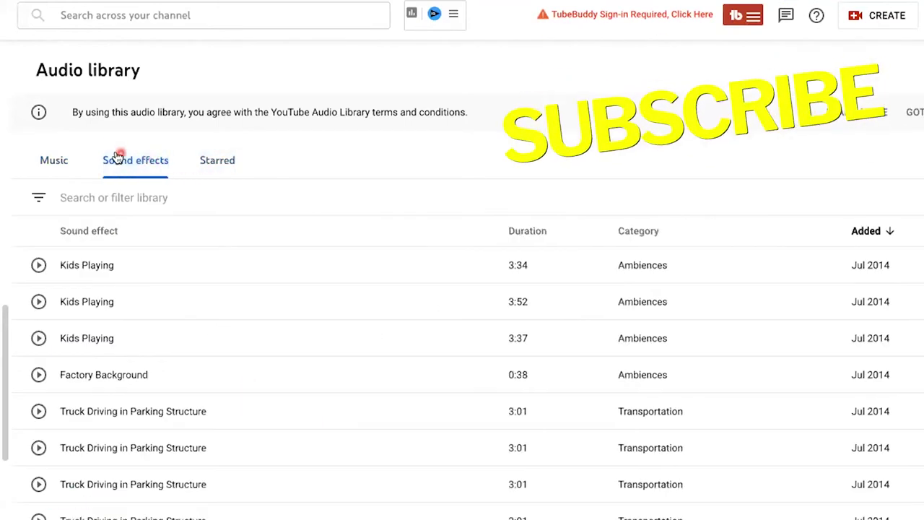
left_click(64, 163)
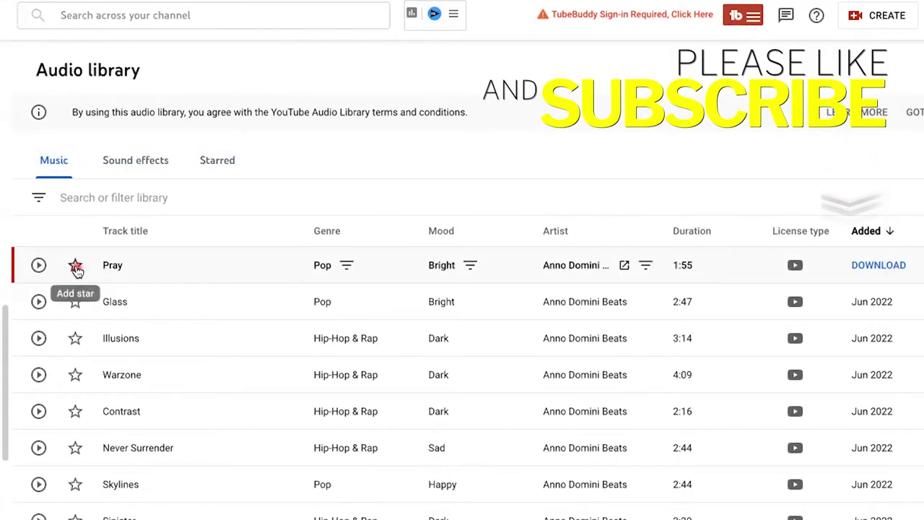
left_click(76, 268)
left_click(221, 160)
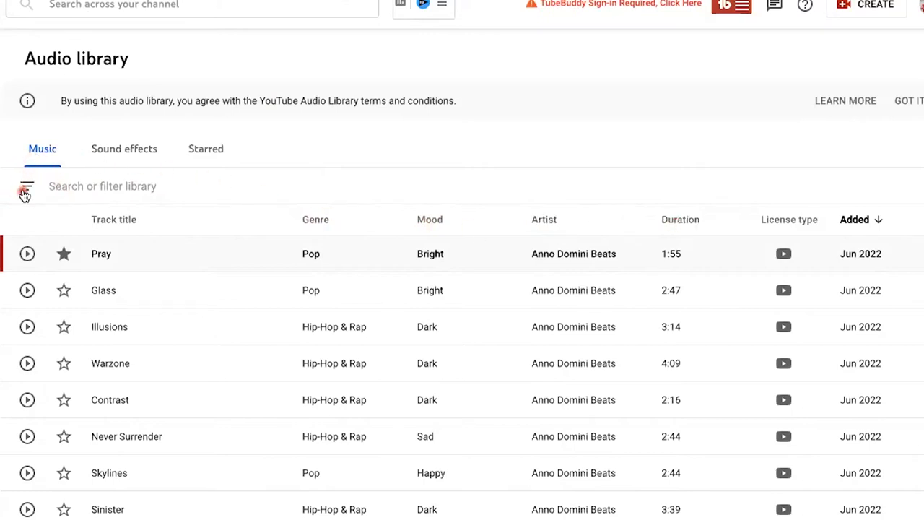
Step: Apply a Mood filter with Bright, Dramatic and Inspirational ticked
left_click(28, 186)
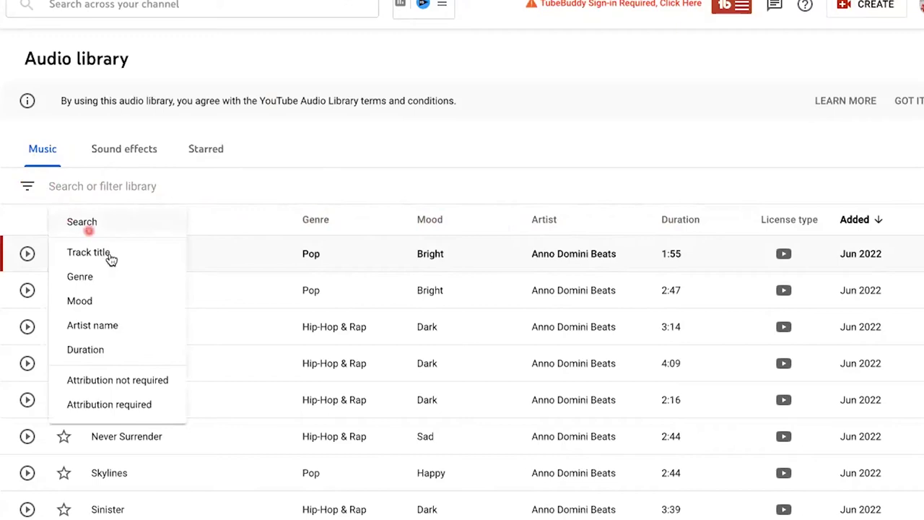
left_click(112, 302)
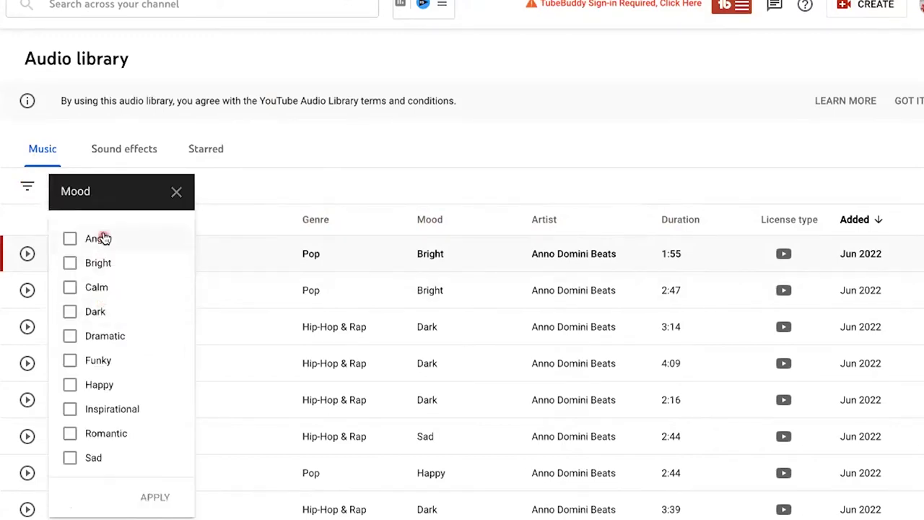
left_click(69, 264)
left_click(69, 337)
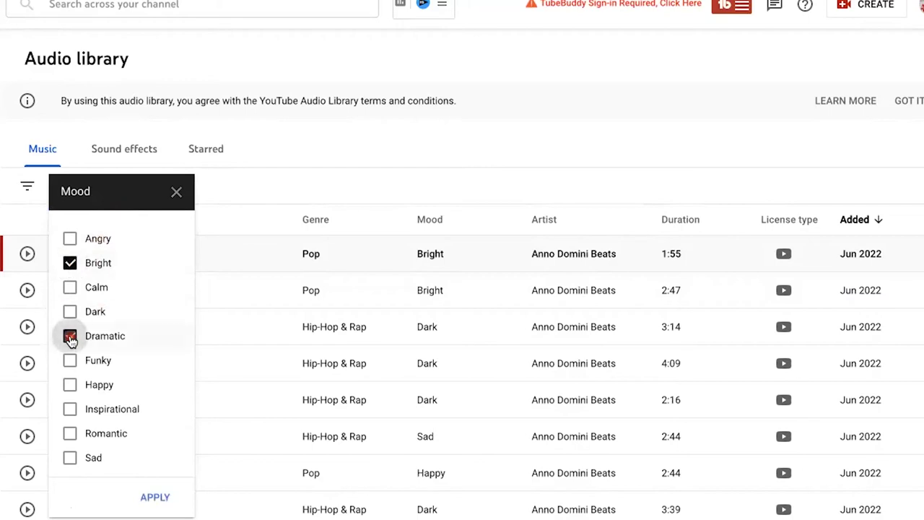
left_click(69, 409)
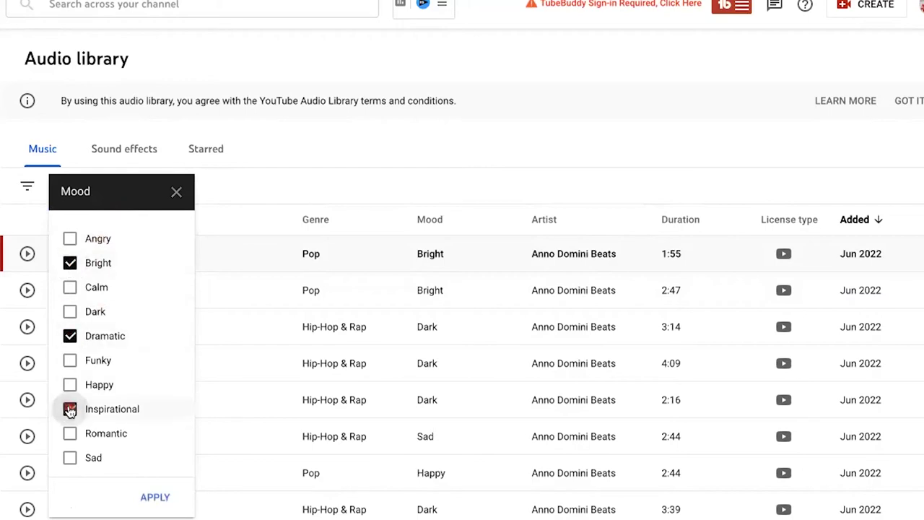
left_click(157, 500)
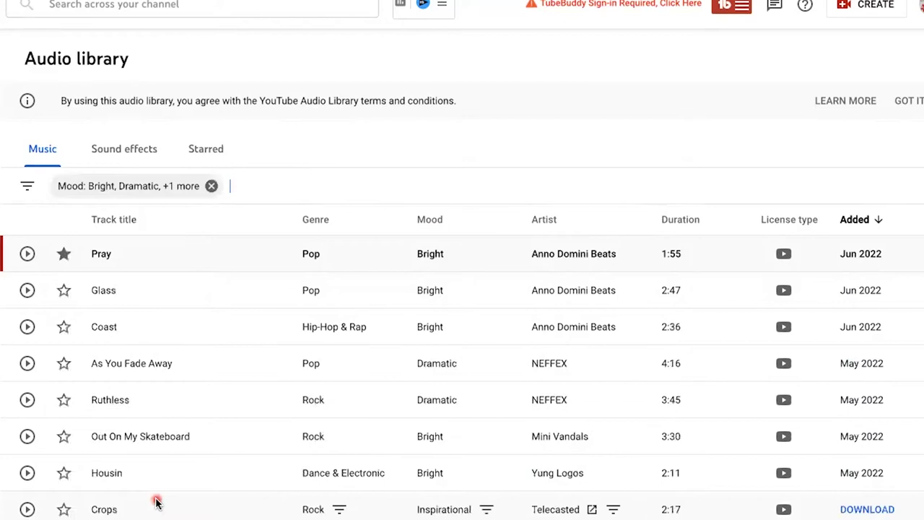
Step: Add a Duration filter of Longer than 04:00 to the mood-filtered music
scroll(303, 409, "down", 1)
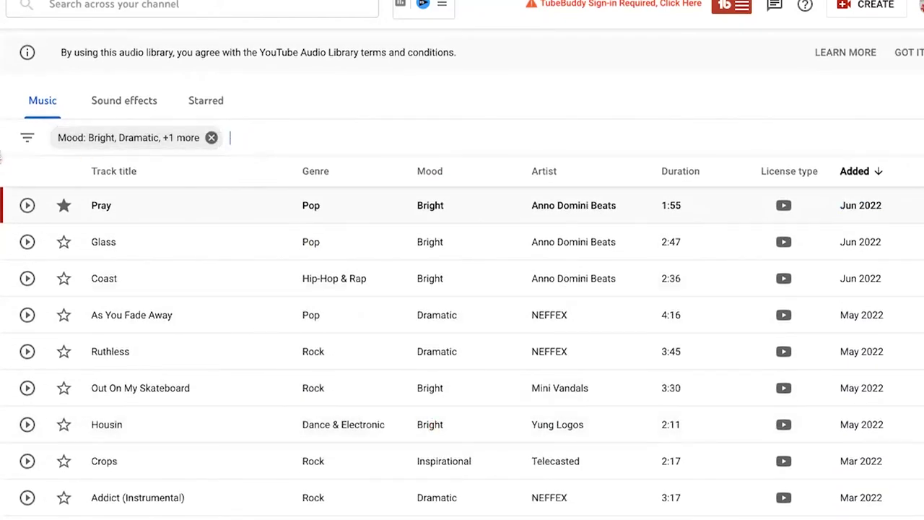
left_click(26, 141)
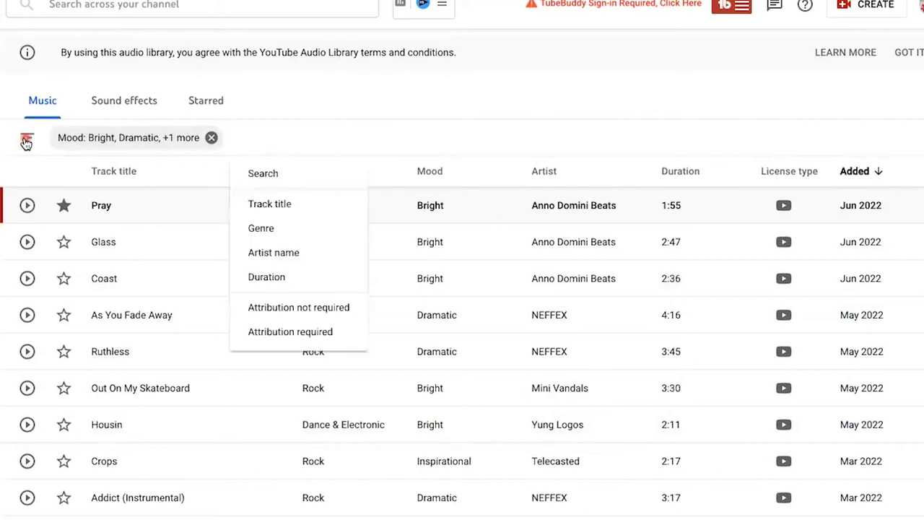
left_click(302, 286)
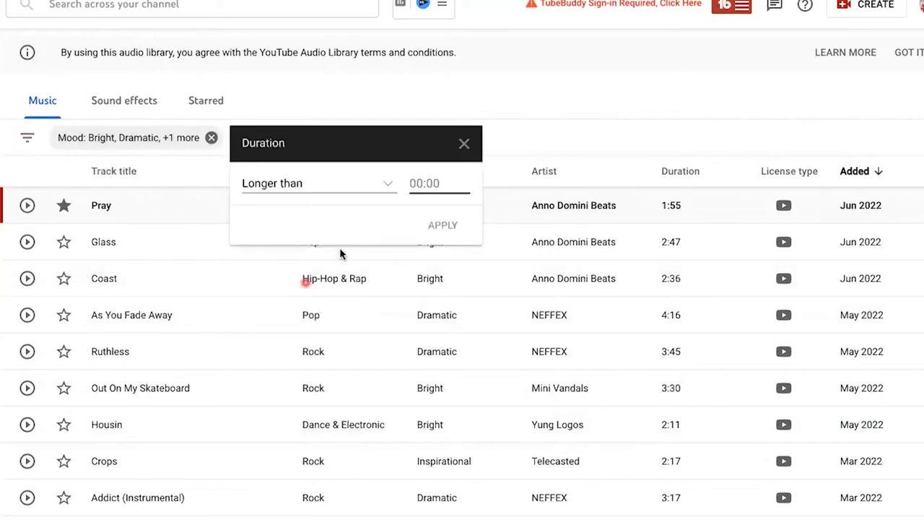
type("4")
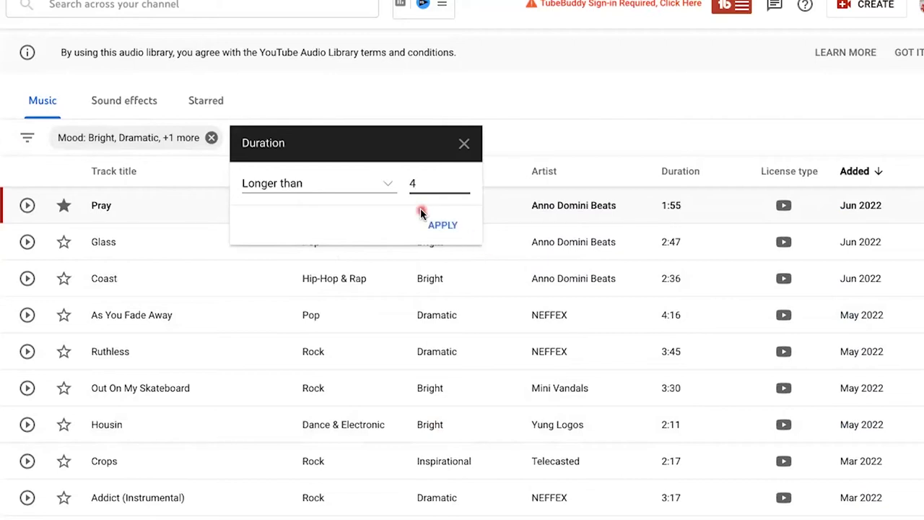
left_click(432, 226)
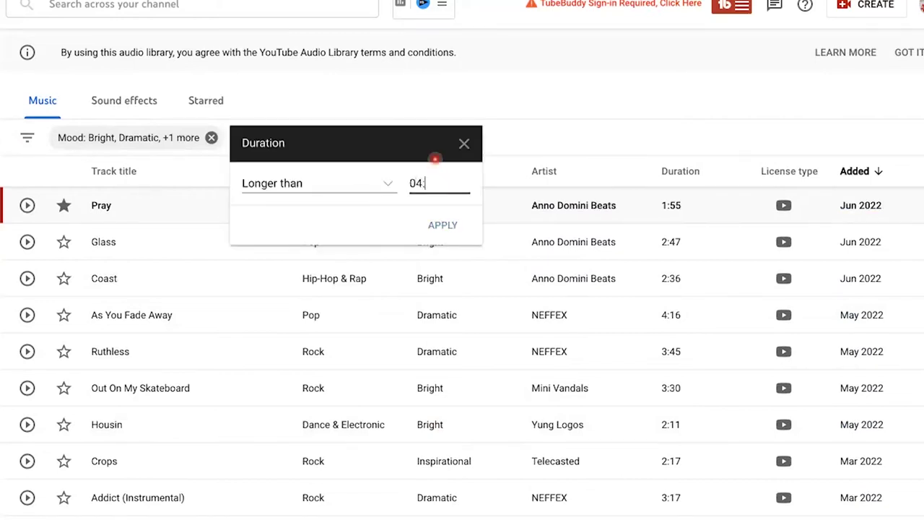
type("00")
left_click(433, 227)
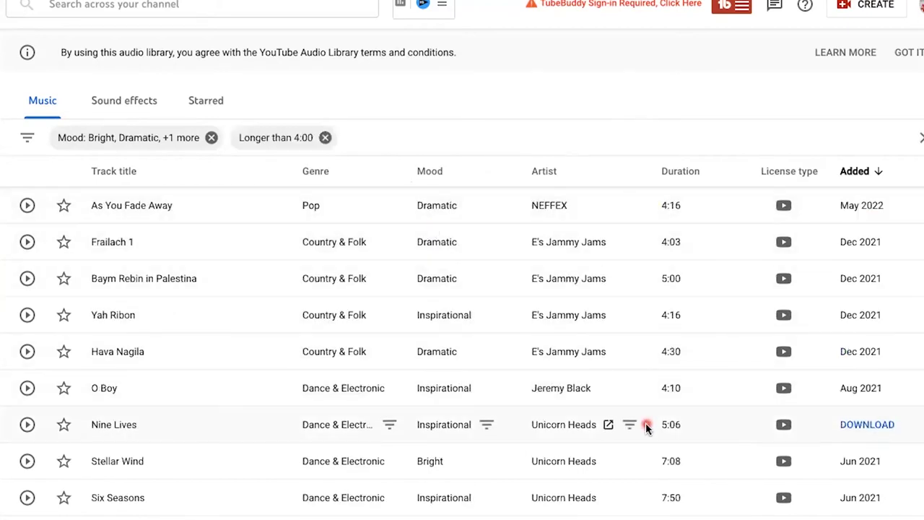
Step: Download 'As You Fade Away' from the filtered track list as an mp3
scroll(645, 422, "down", 6)
scroll(645, 425, "up", 6)
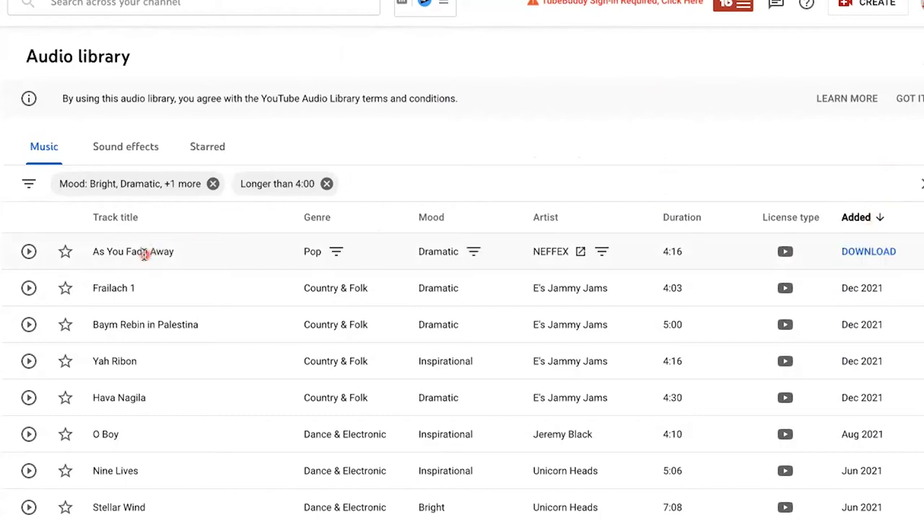
left_click(845, 252)
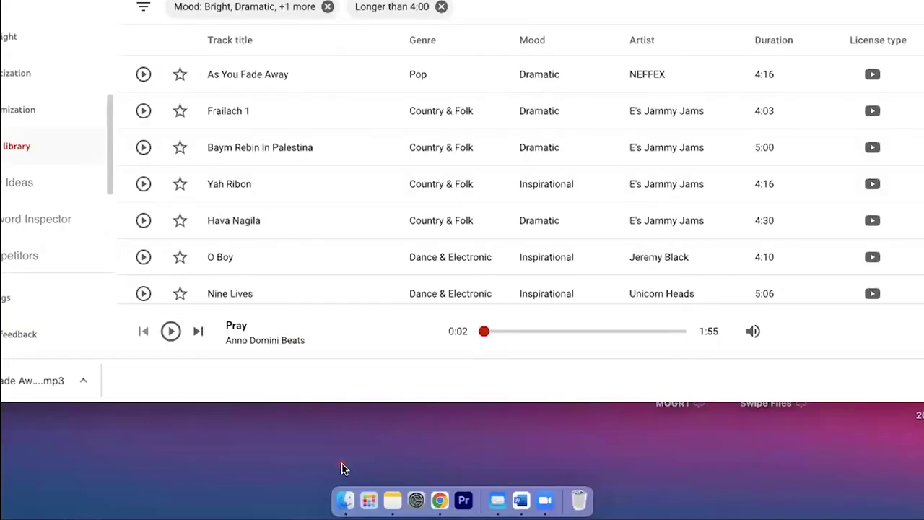
Step: Find As You Fade Away - NEFFEX.mp3 in Finder's Downloads, then view the BLUE PP drive
left_click(348, 502)
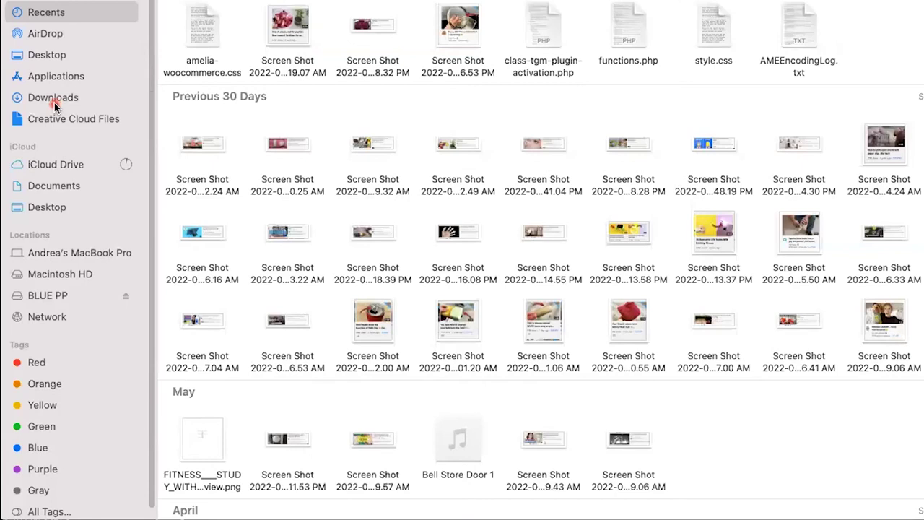
left_click(53, 105)
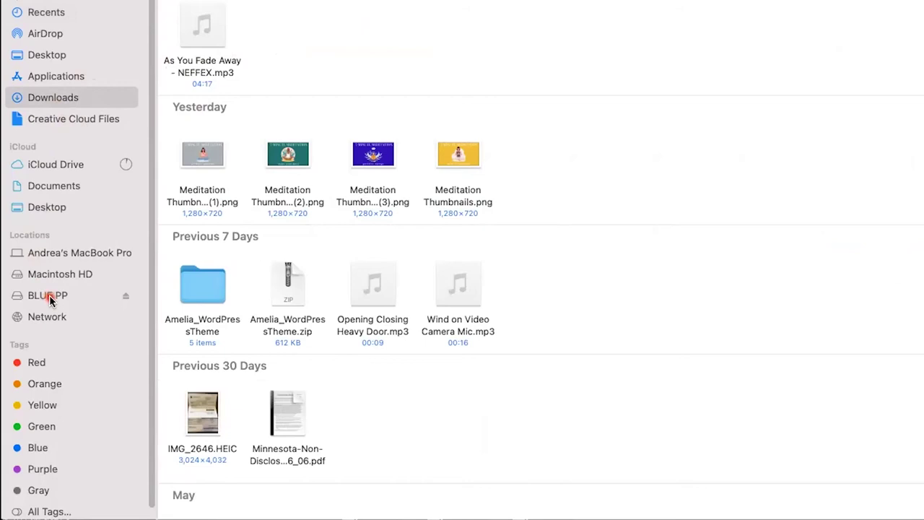
left_click(60, 304)
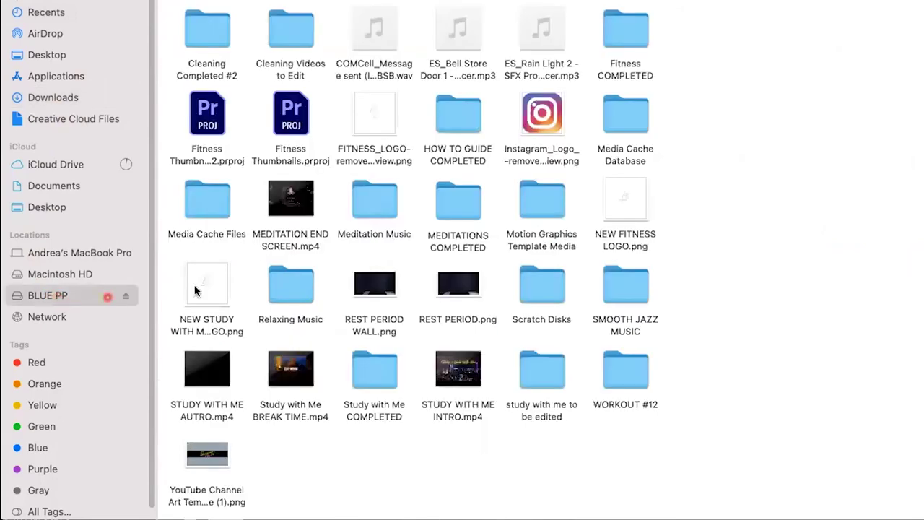
scroll(711, 292, "up", 1)
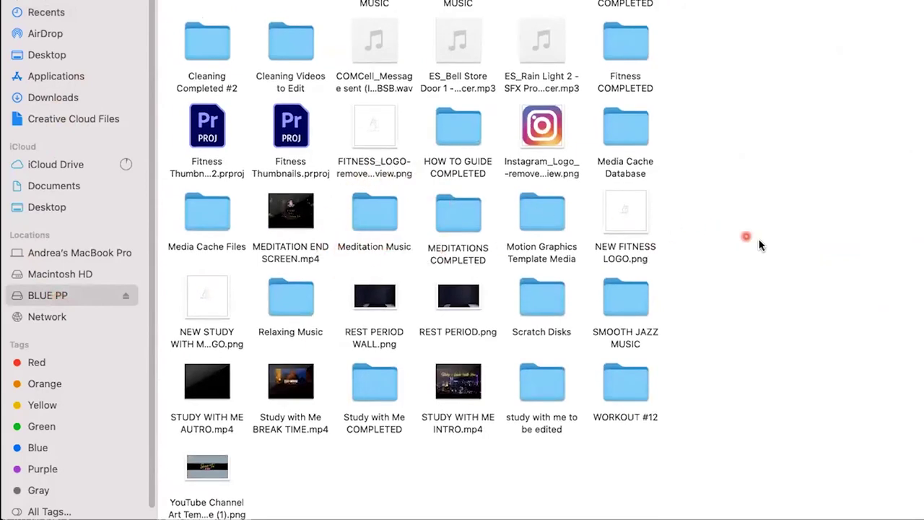
scroll(771, 295, "up", 5)
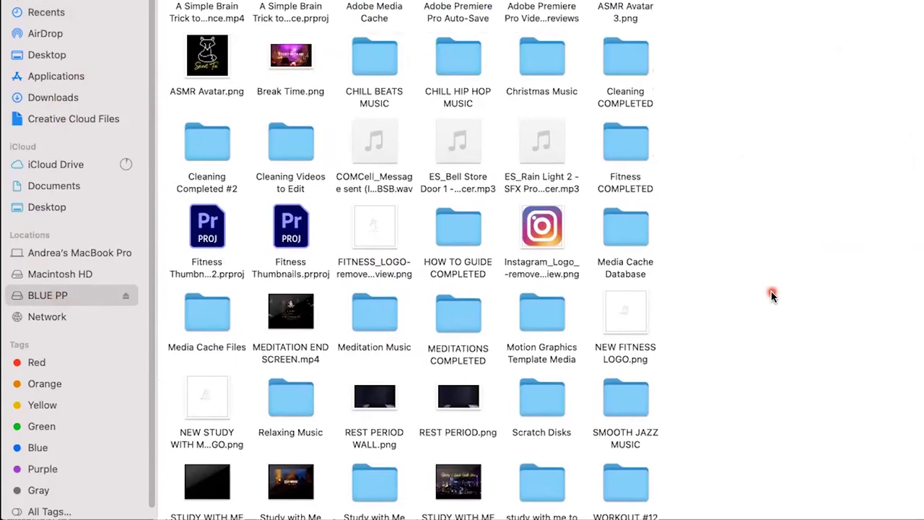
scroll(771, 295, "down", 4)
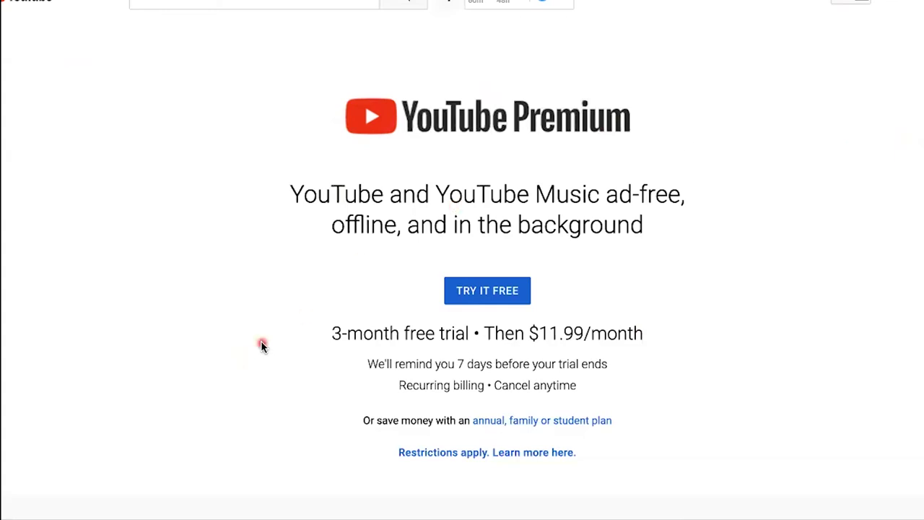
Step: Review the YouTube Premium offer and its annual, family and student plan options
scroll(259, 343, "down", 2)
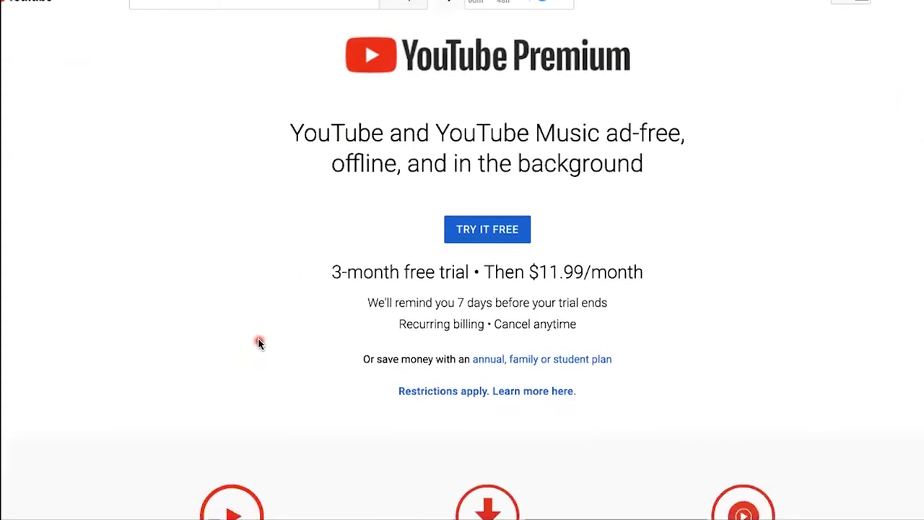
scroll(259, 343, "up", 2)
scroll(260, 344, "up", 1)
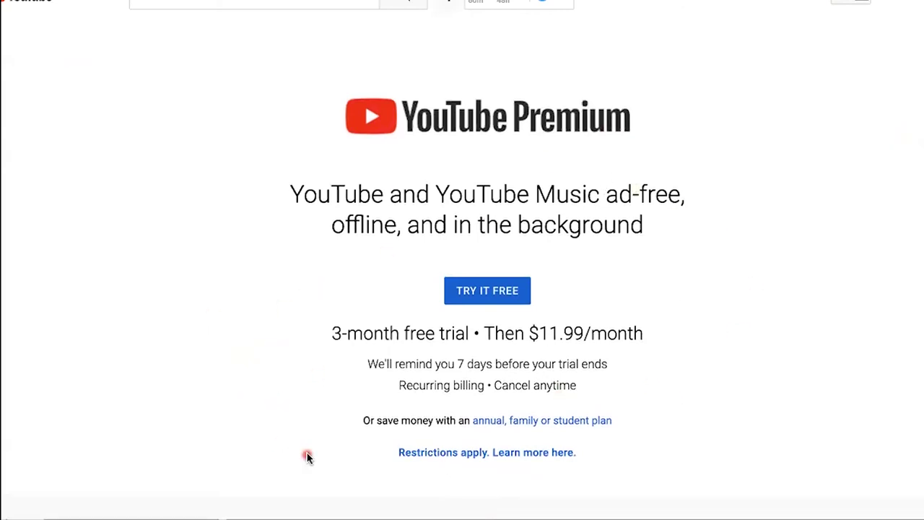
scroll(307, 456, "down", 2)
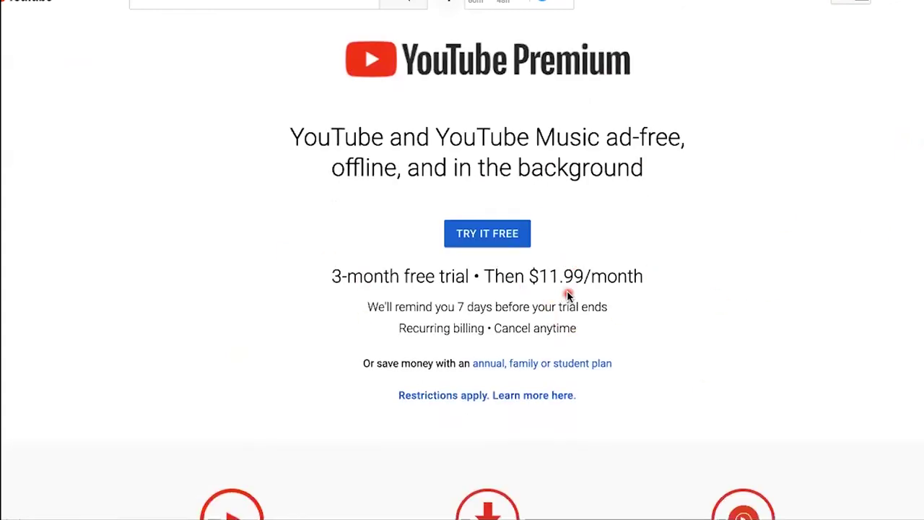
left_click(546, 395)
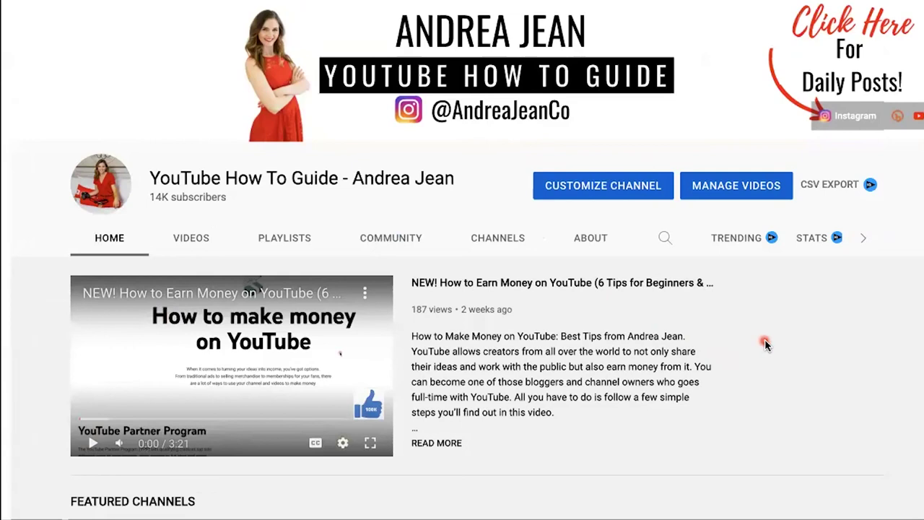
scroll(763, 342, "down", 2)
scroll(765, 344, "down", 2)
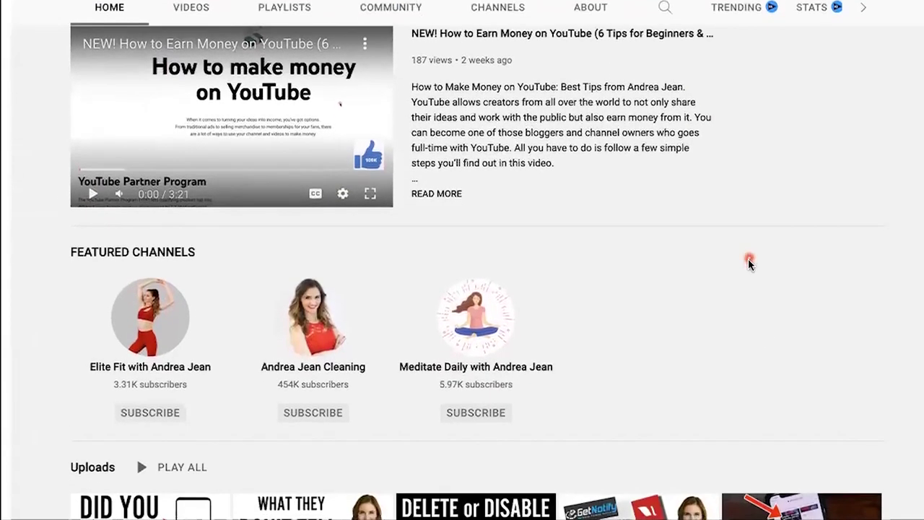
scroll(738, 283, "up", 4)
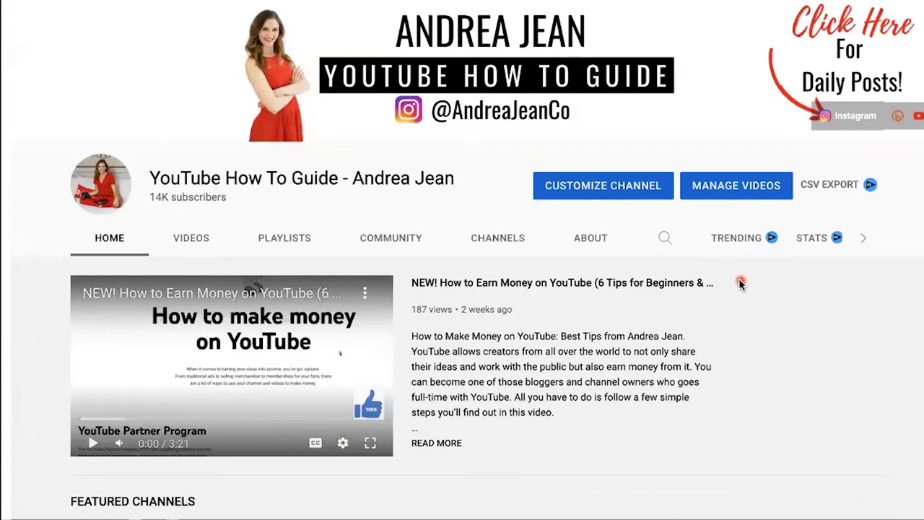
scroll(747, 292, "down", 1)
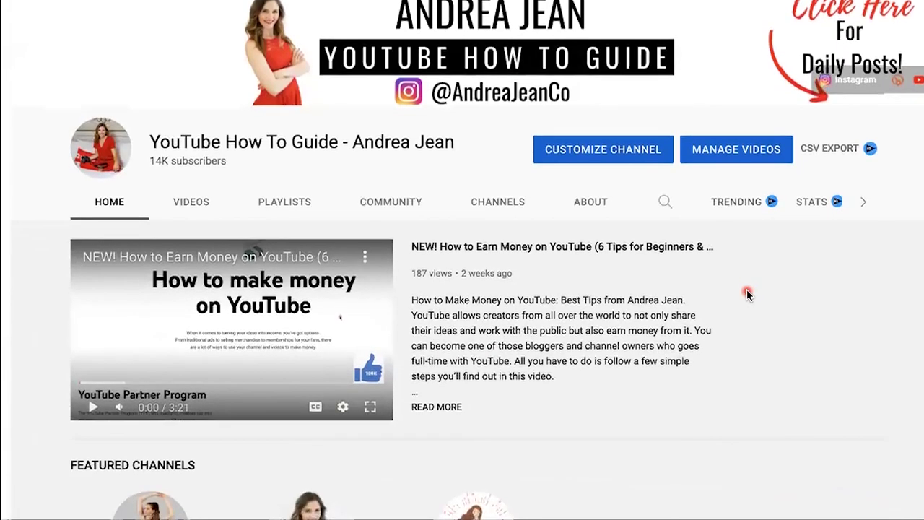
scroll(747, 292, "down", 1)
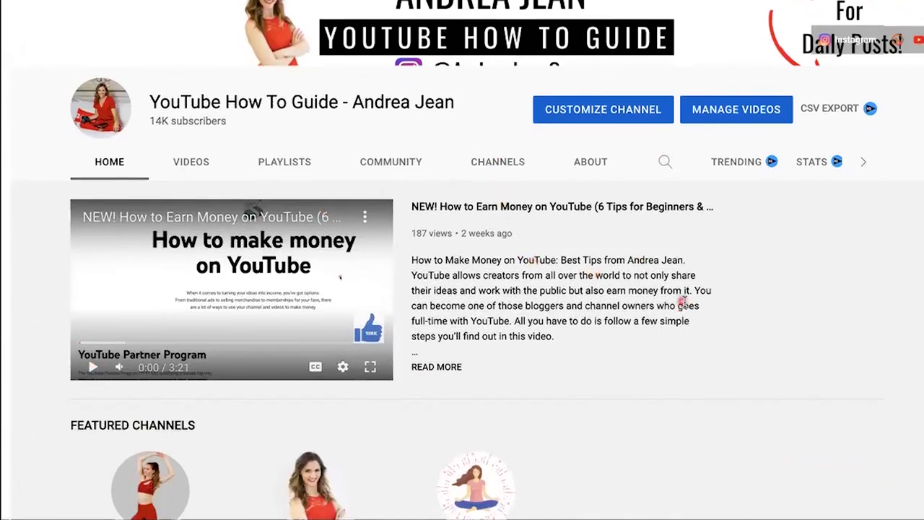
scroll(795, 278, "down", 3)
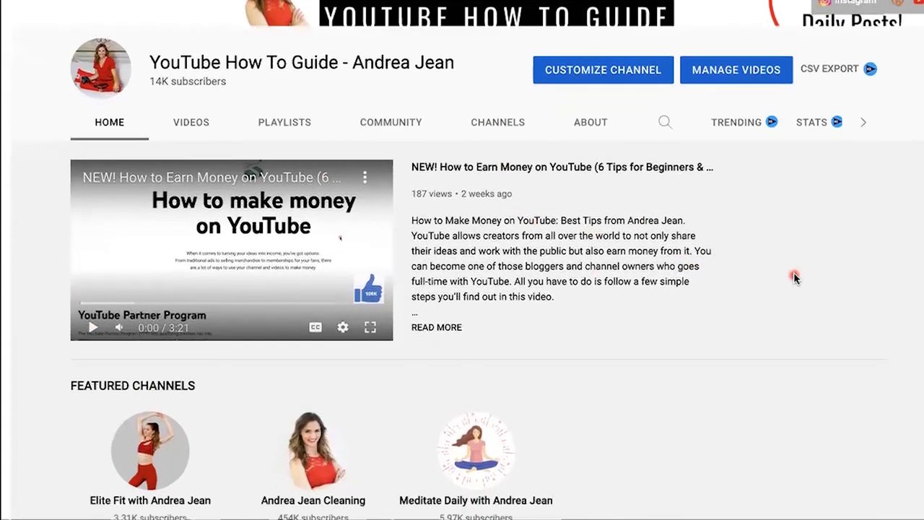
scroll(795, 278, "down", 2)
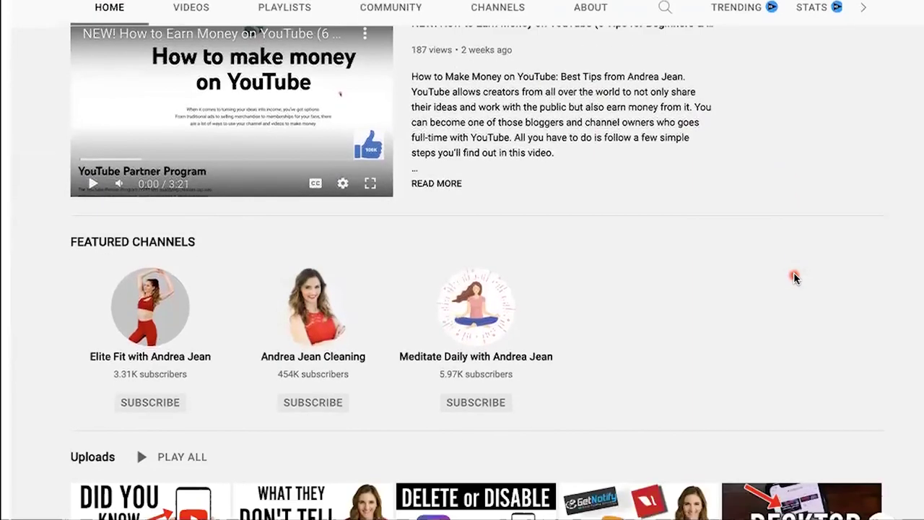